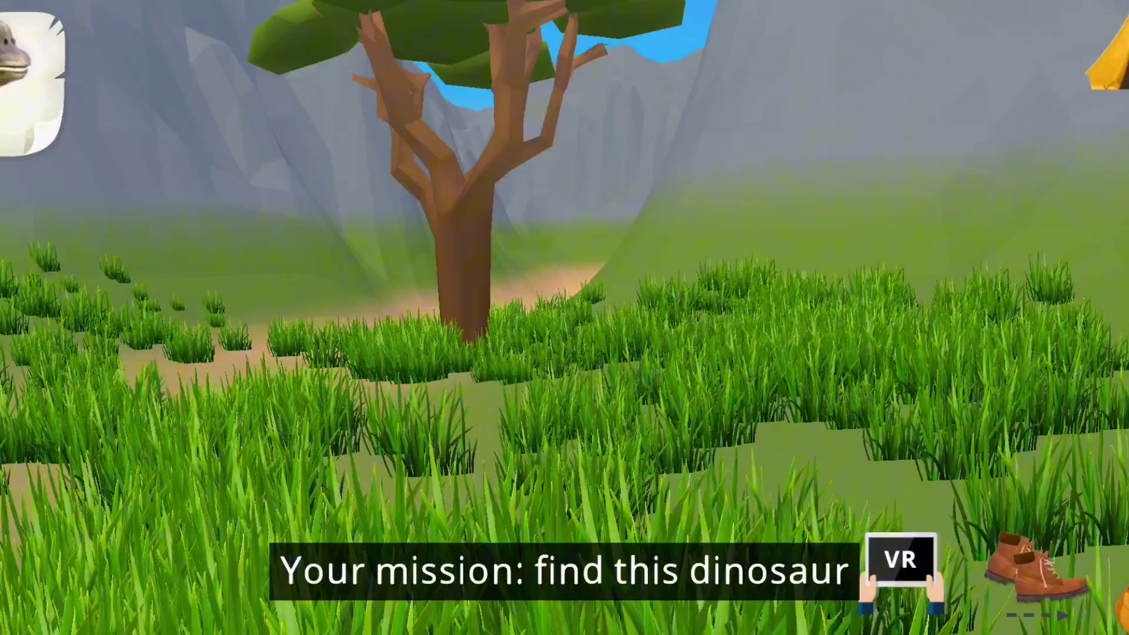
Toggle VR mode off and back on during the grassland exploration.
left_click(901, 560)
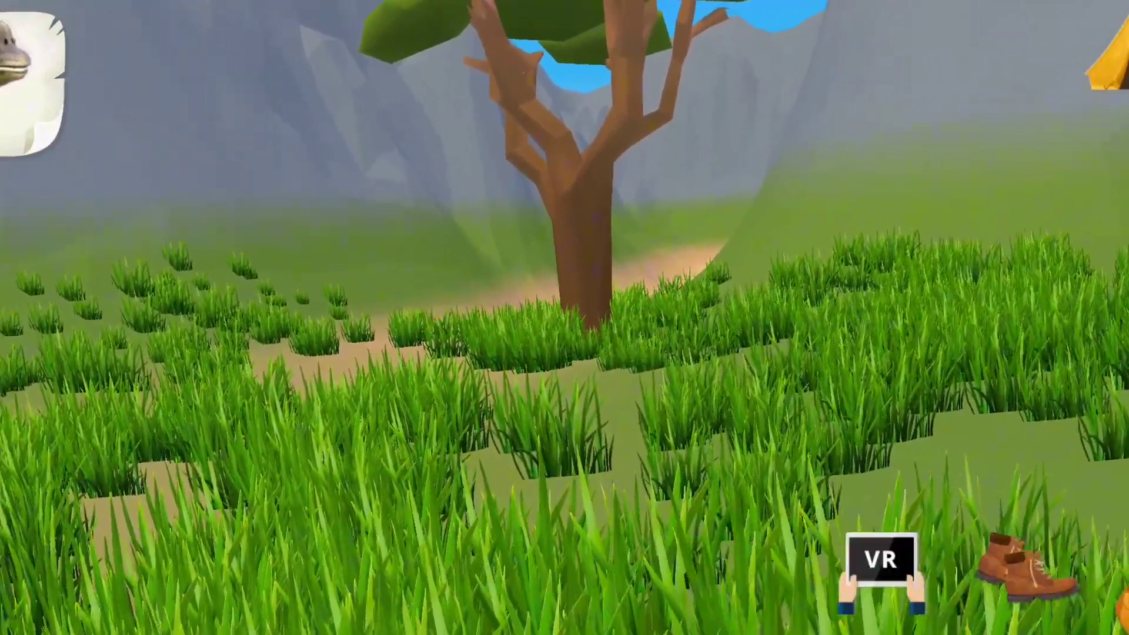
left_click(901, 560)
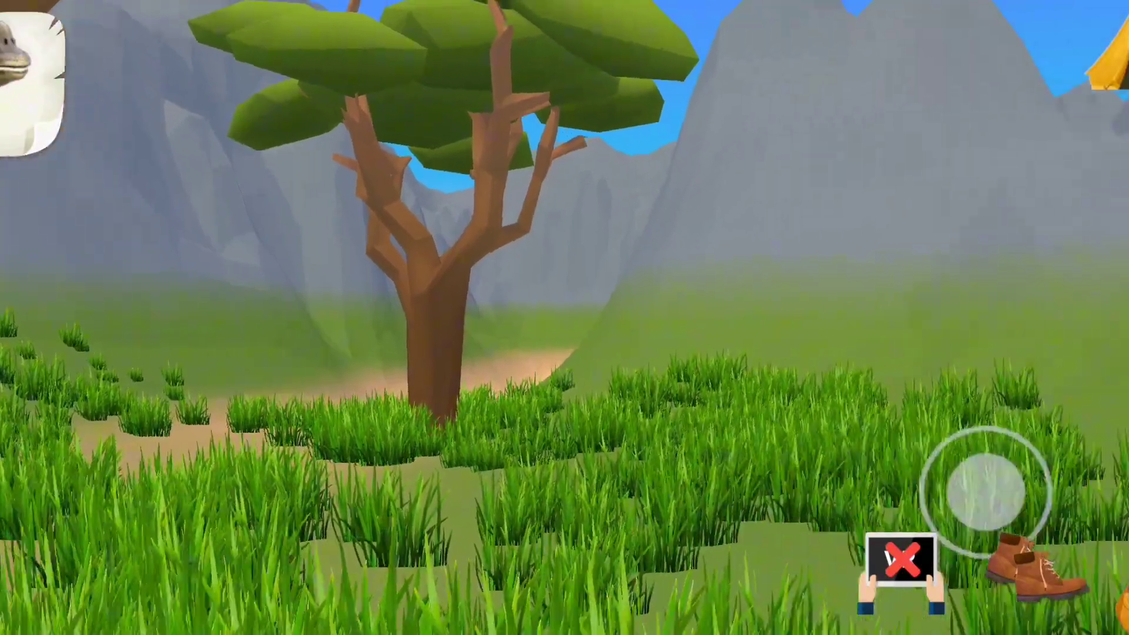
left_click(901, 561)
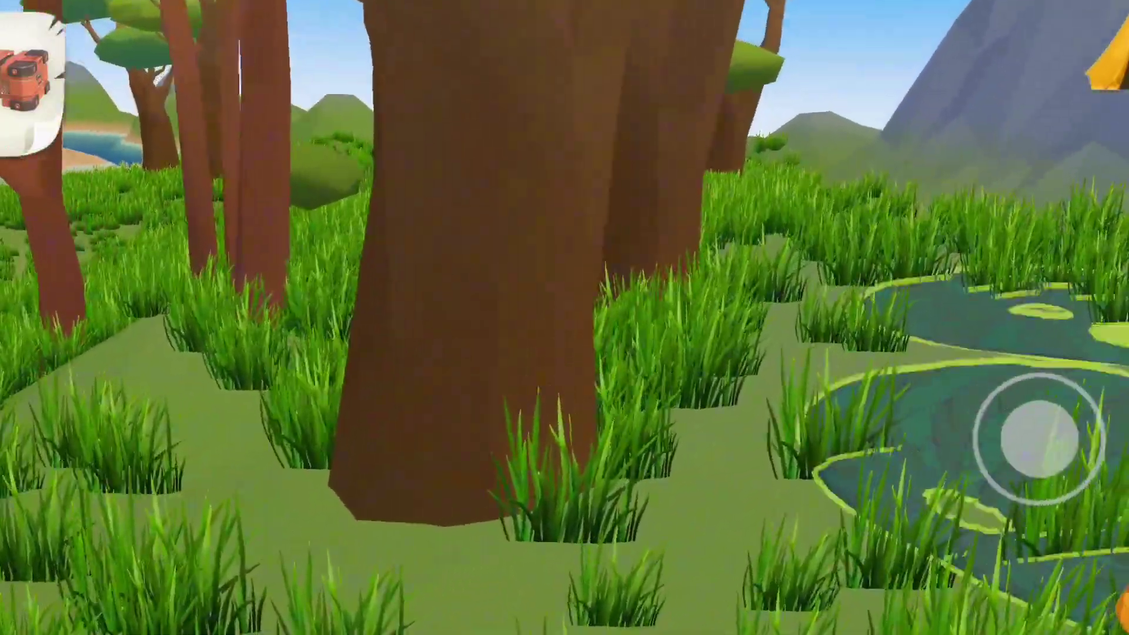
Walk to the pond crate, get through the camera-found dialogue, then face the grass crate.
mouse_move(937, 381)
left_mouse_down()
mouse_move(1072, 468)
mouse_move(1071, 434)
left_mouse_up()
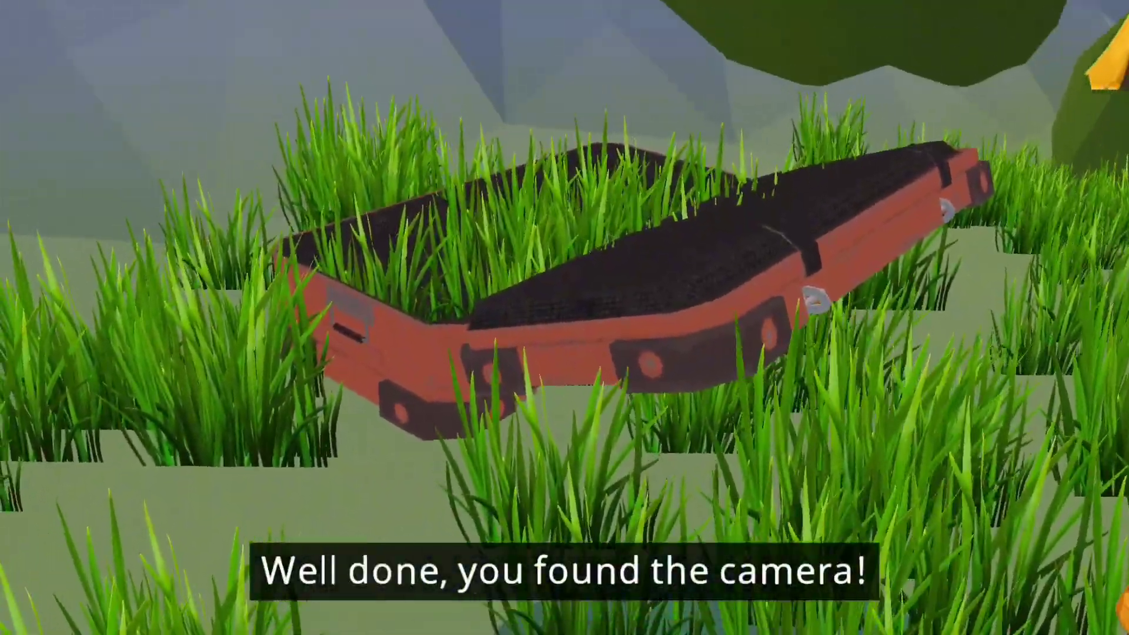
left_click(756, 303)
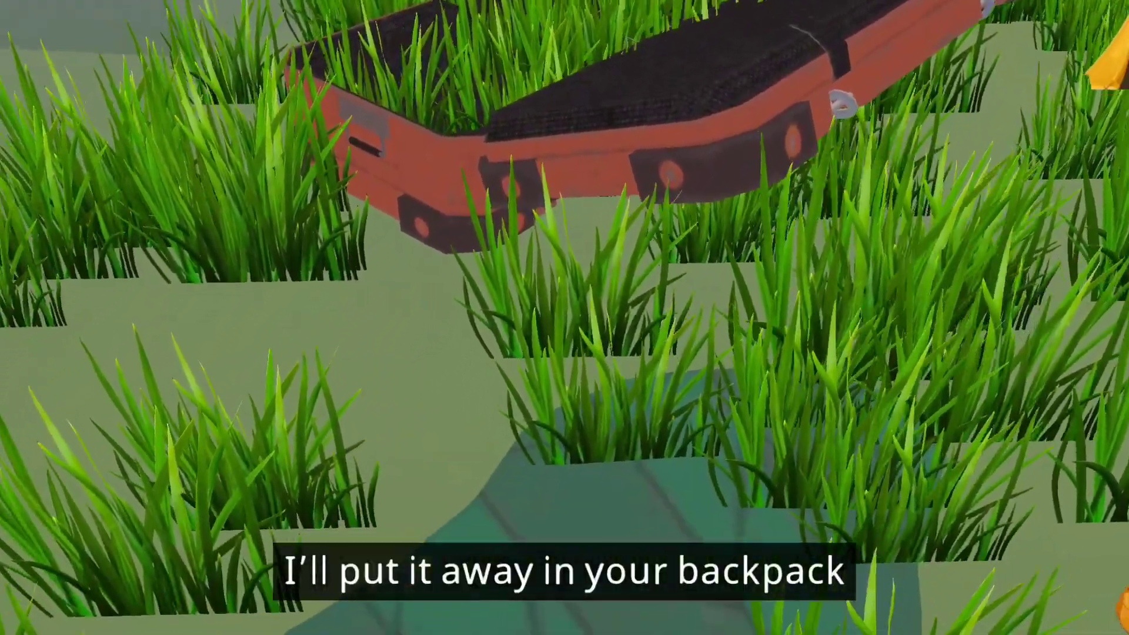
left_click_drag(985, 436, 991, 325)
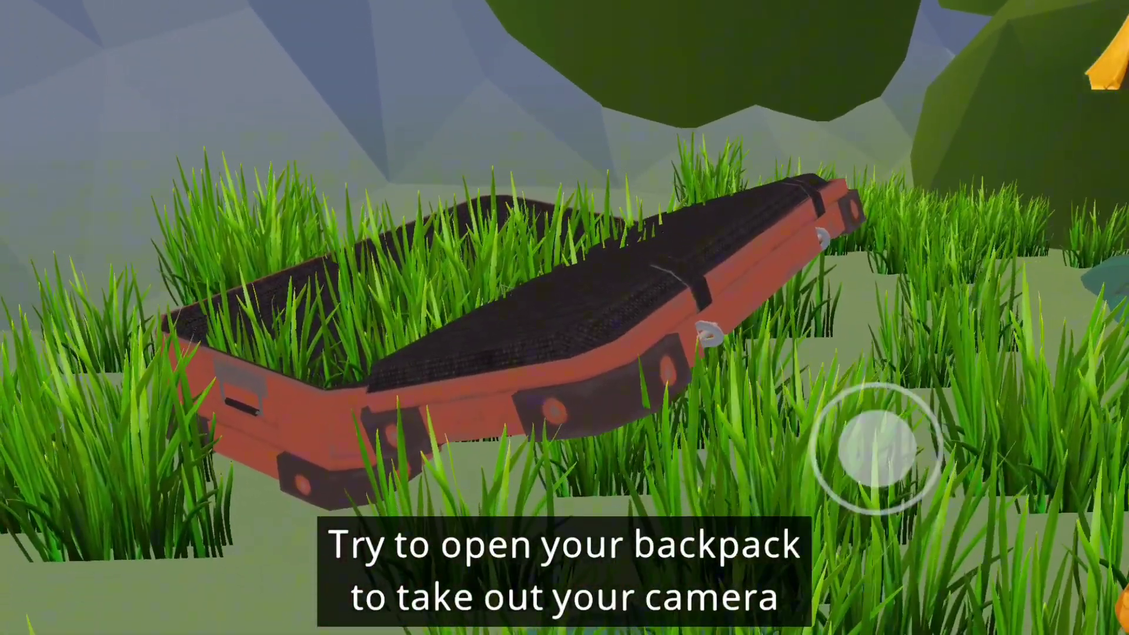
mouse_move(992, 325)
left_mouse_down()
mouse_move(1064, 437)
mouse_move(1089, 411)
left_mouse_up()
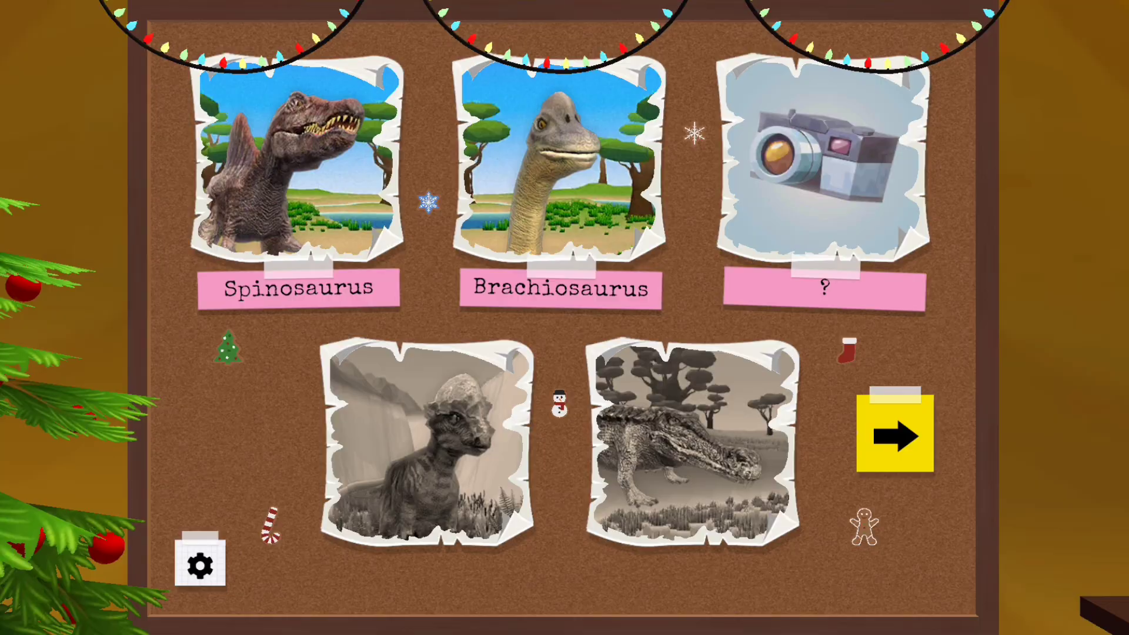
Launch the forest crate-search exploration using the board's yellow arrow.
left_click(200, 566)
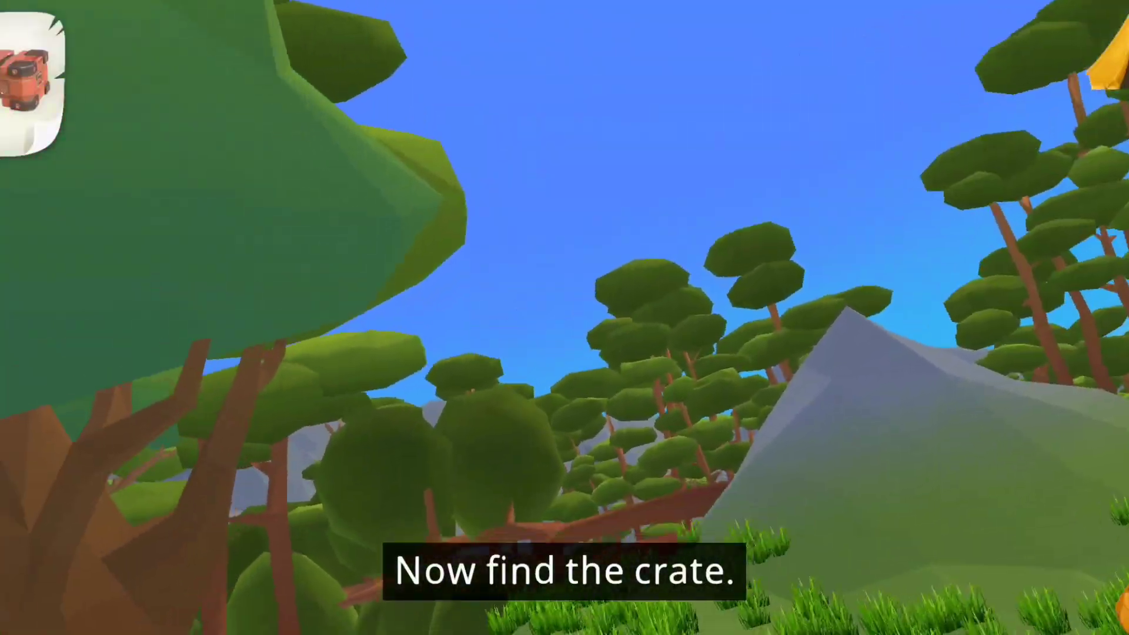
Walk through the forest and turn left past the mountain toward the crate.
left_click_drag(995, 404, 997, 404)
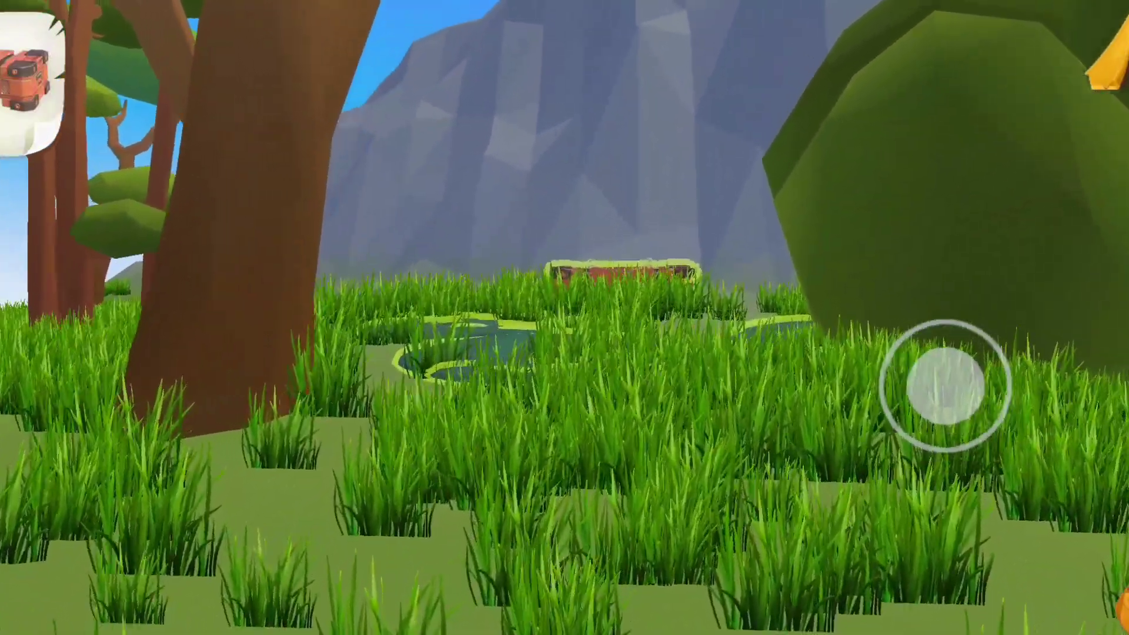
left_click_drag(947, 387, 957, 400)
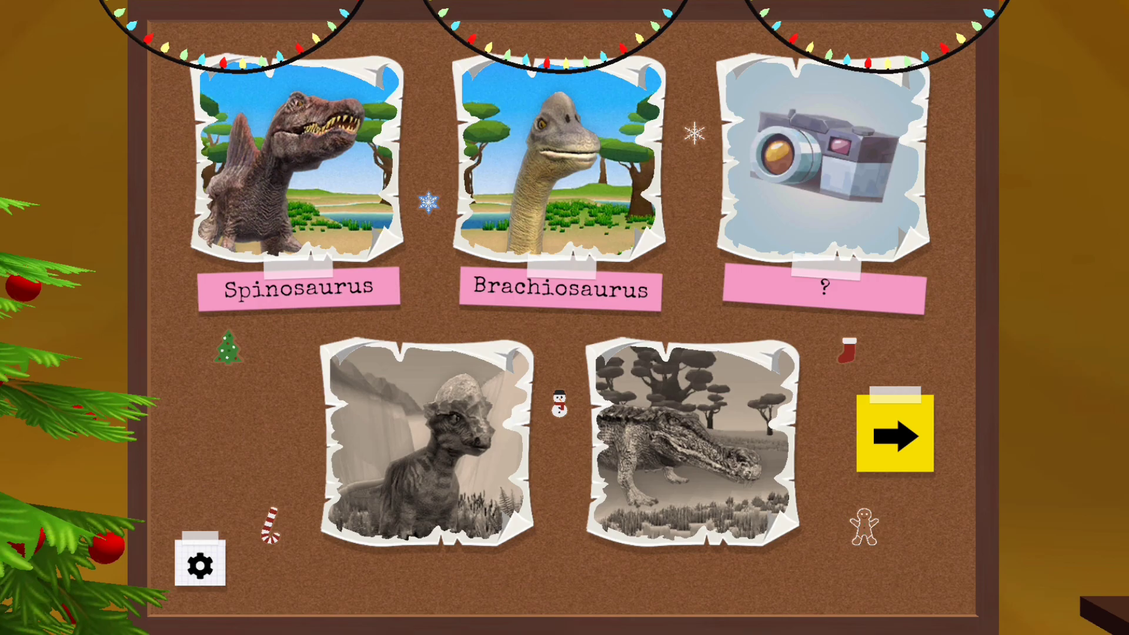
Page to the next dinosaurs, return to the first page, and start the next exploration.
left_click(894, 434)
left_click(238, 435)
left_click(277, 189)
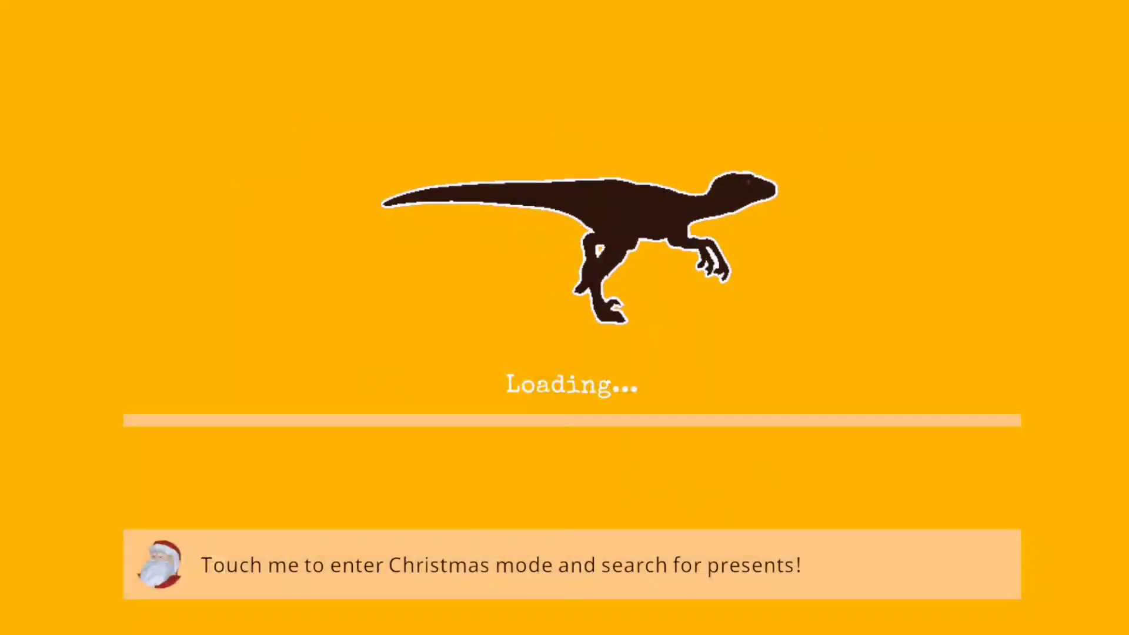